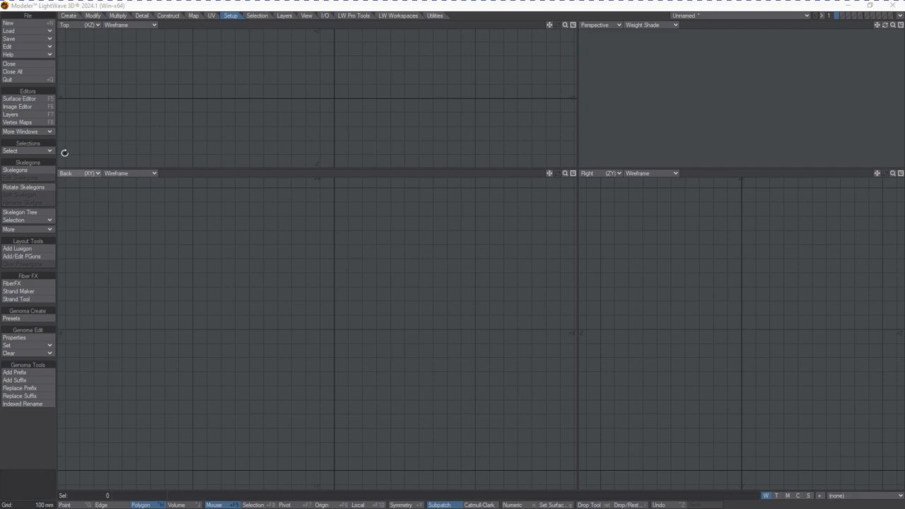
Import MoCap Skelegons from Take_56Char00.bvh with a bone scale factor of 0.01
click(40, 229)
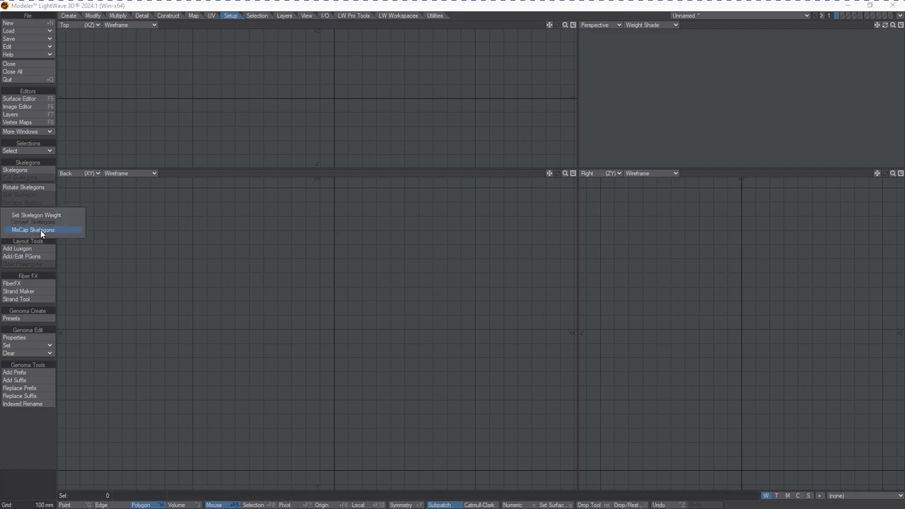
click(40, 230)
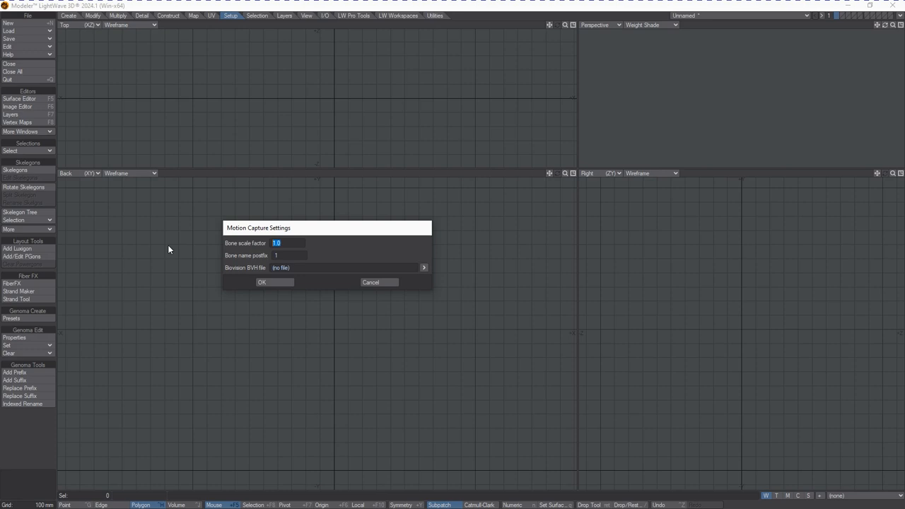
text(0.01)
click(423, 268)
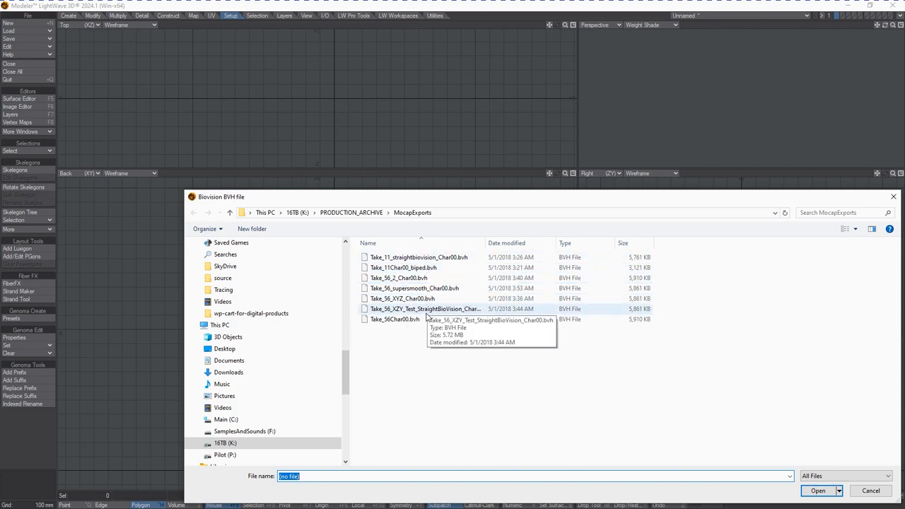
click(400, 320)
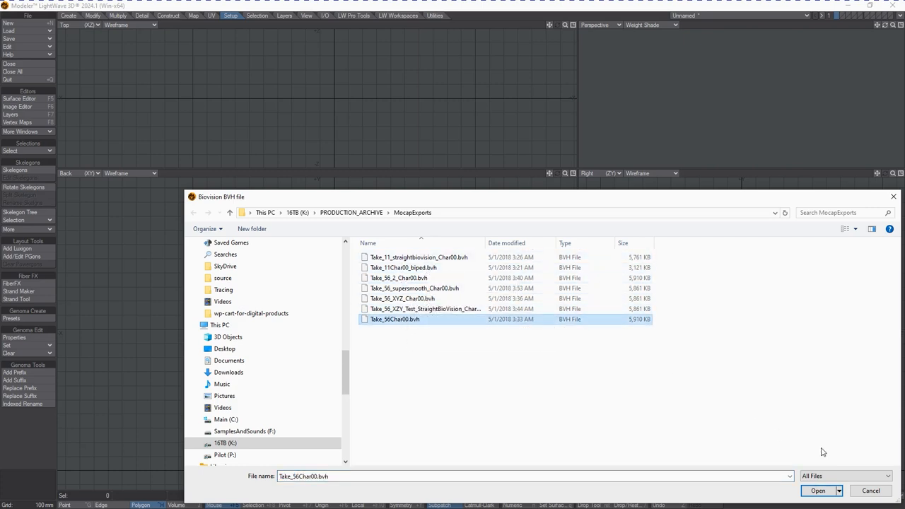
click(818, 490)
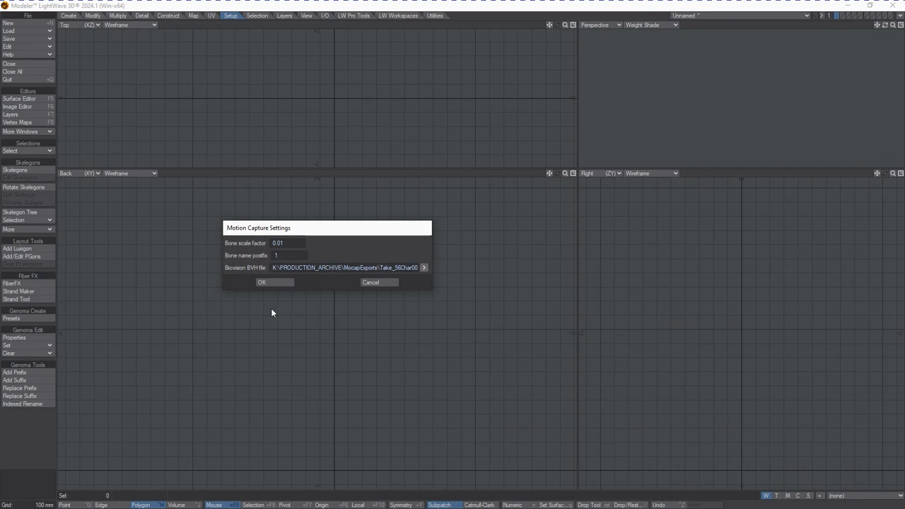
click(269, 284)
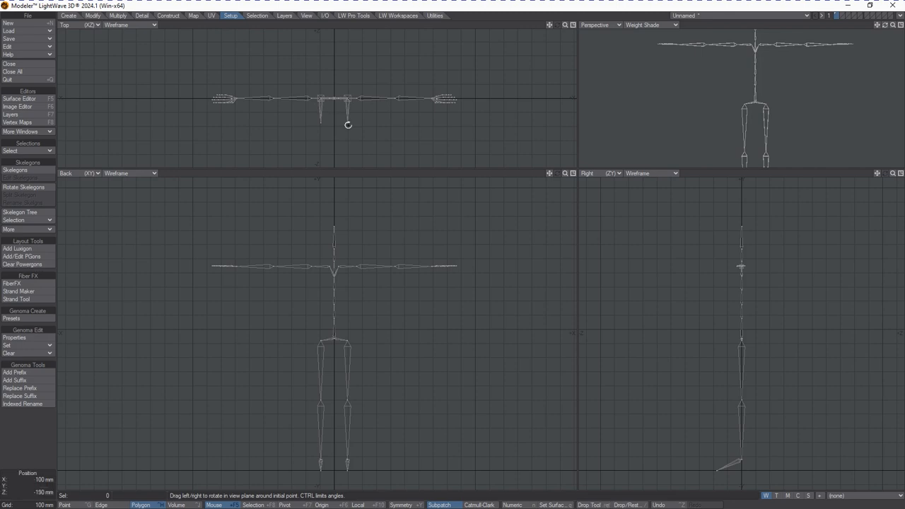
Rotate the whole imported skeleton 180° around the Y axis, centred on the origin
key(n)
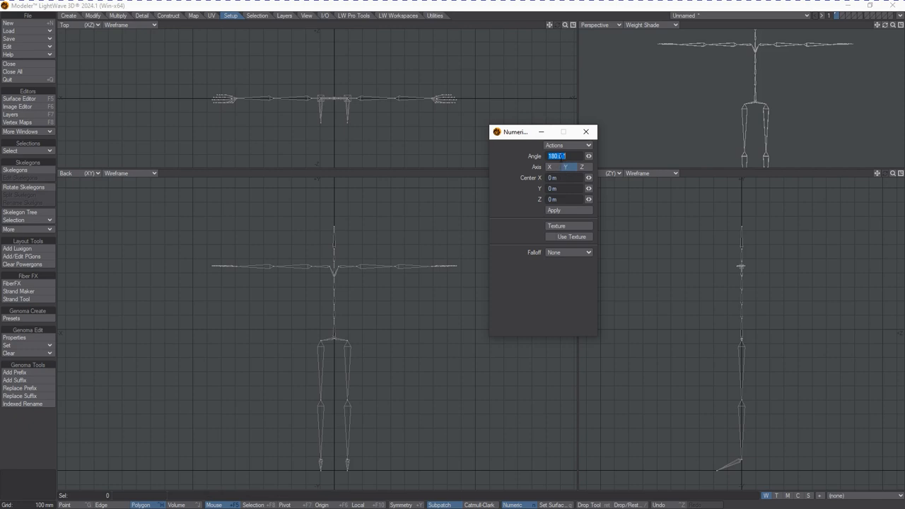
click(564, 210)
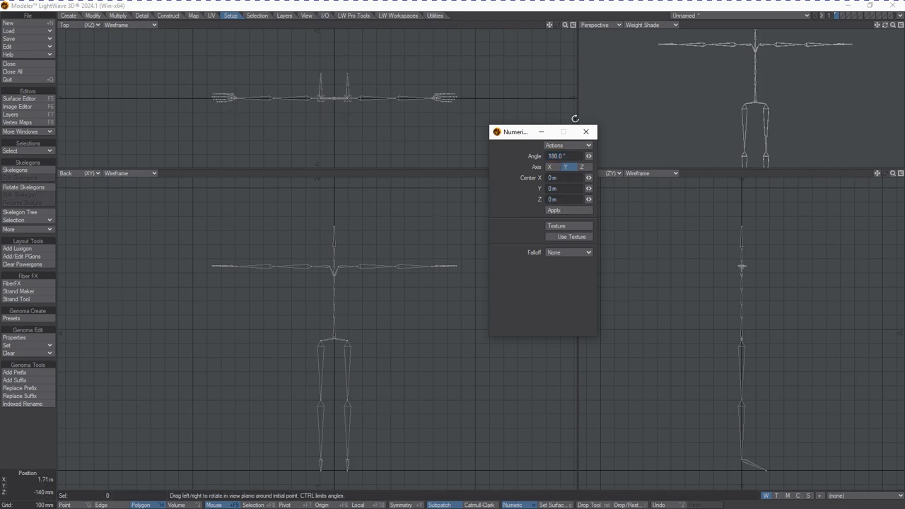
click(585, 132)
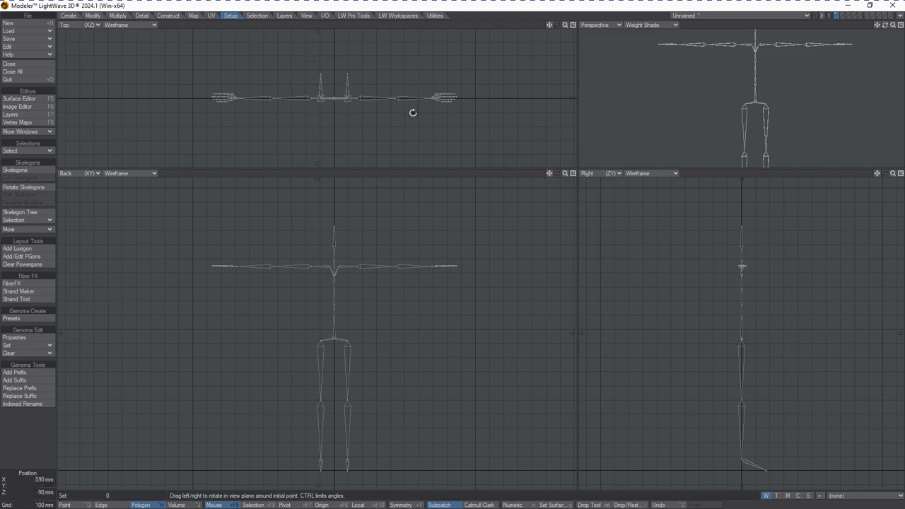
Turn on Symmetry for editing both sides of the skeleton
drag(565, 26, 550, 26)
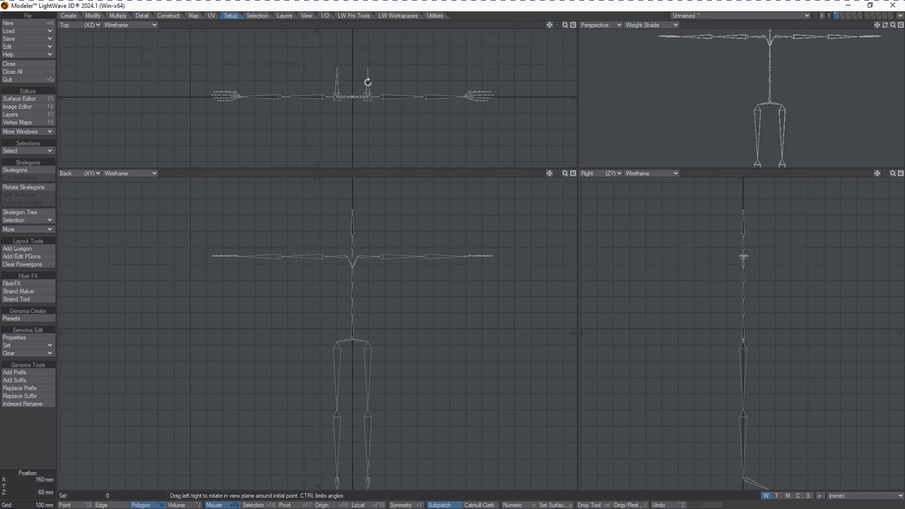
key(a)
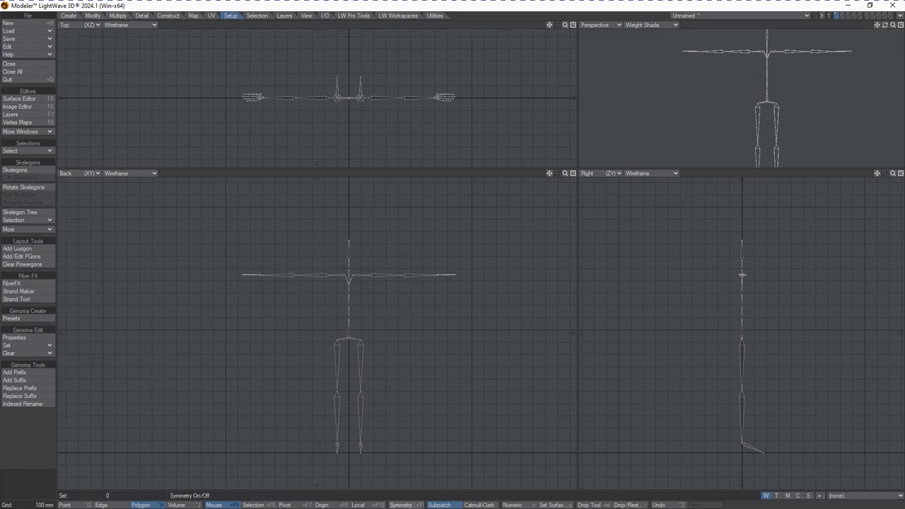
click(406, 505)
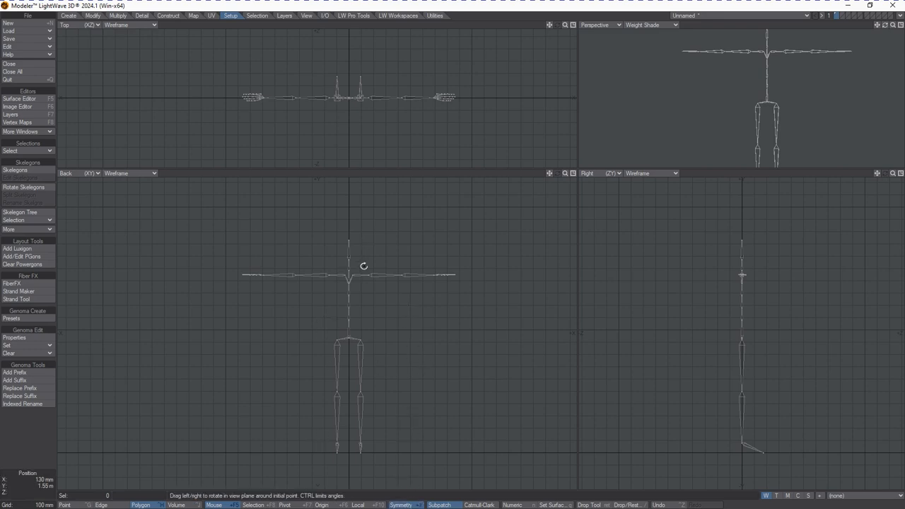
Select the upper arm, forearm and hand skelegons in the Back view and rotate them at the shoulders so both arms slope downward
key(t)
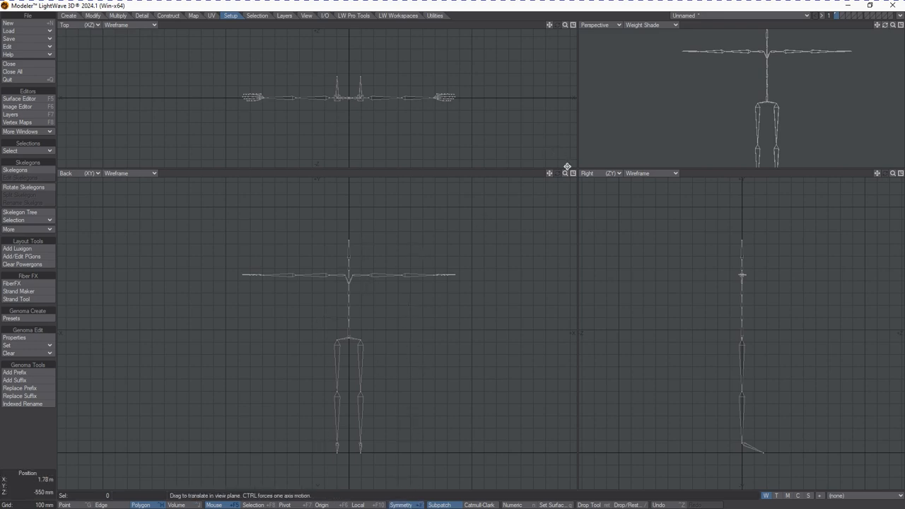
drag(566, 173, 574, 173)
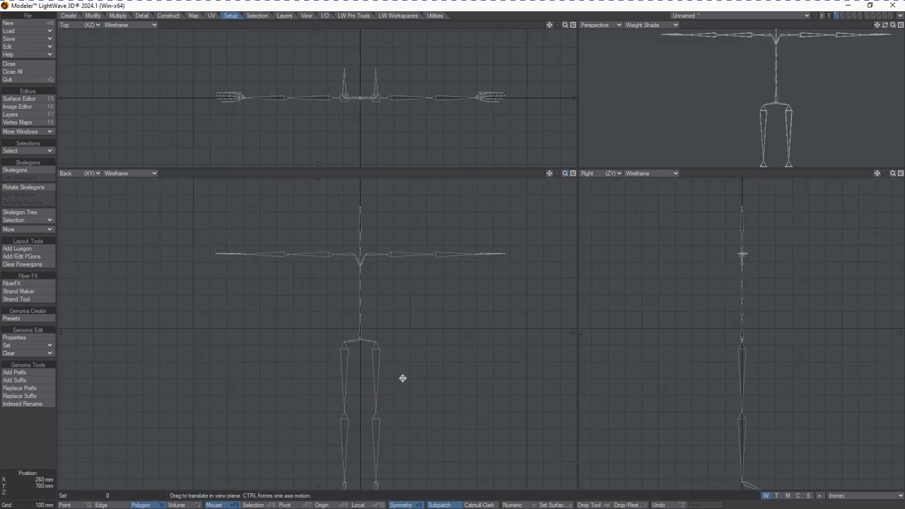
key(space)
mouse_move(481, 221)
mouse_down()
mouse_move(404, 234)
mouse_move(379, 255)
mouse_up()
mouse_move(380, 254)
right_down()
mouse_move(550, 214)
mouse_move(481, 224)
right_up()
key(y)
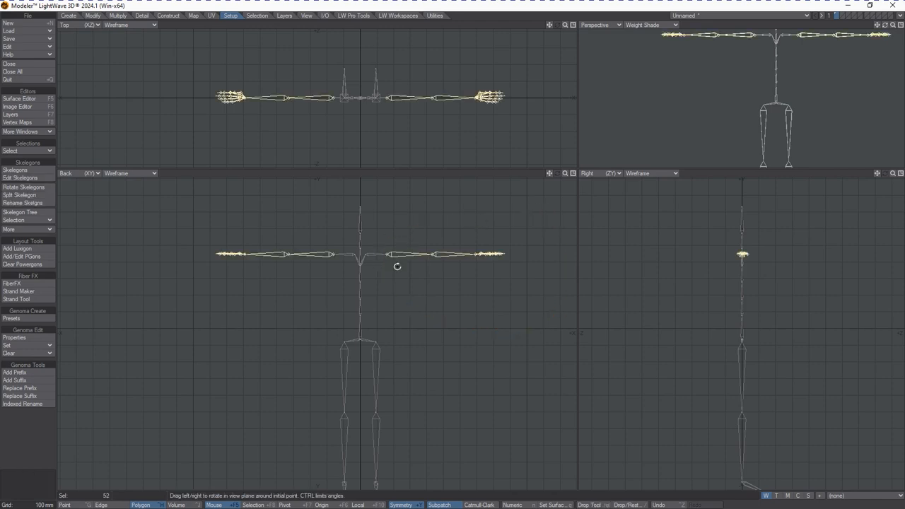
drag(388, 254, 400, 273)
key(t)
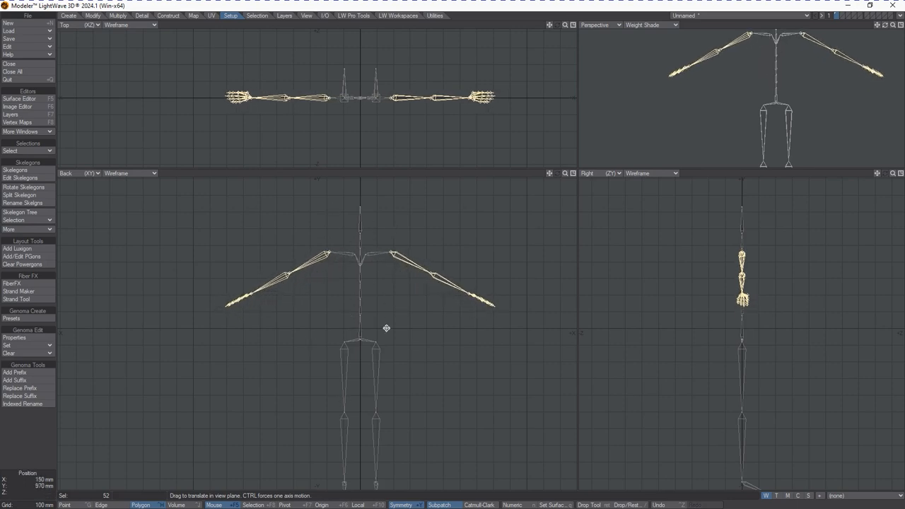
key(y)
Select only the thigh skelegons and rotate them outward at the hips in the Back view, spreading the knees apart
key(slash)
click(373, 351)
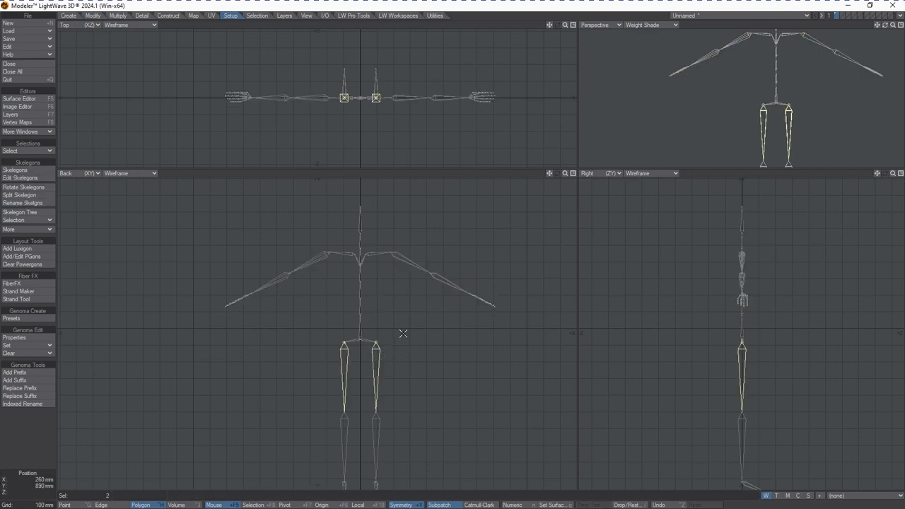
drag(378, 348, 380, 354)
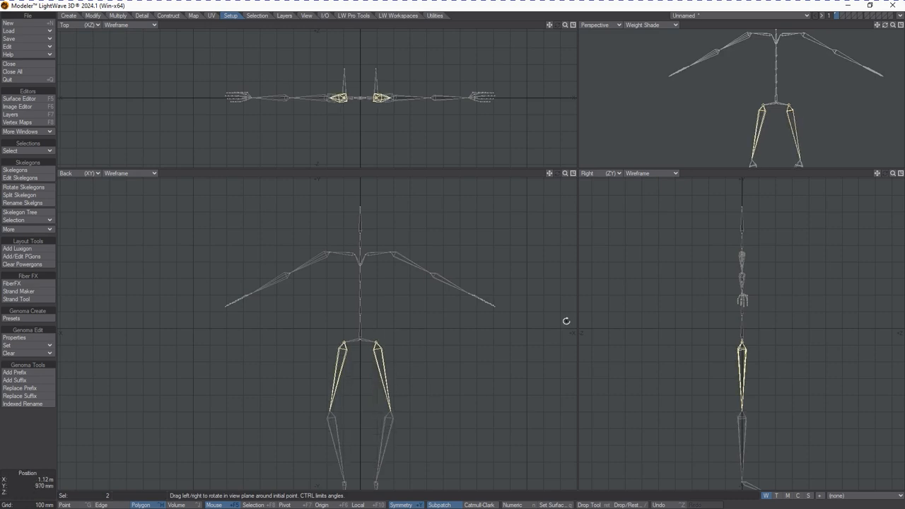
key(t)
key(space)
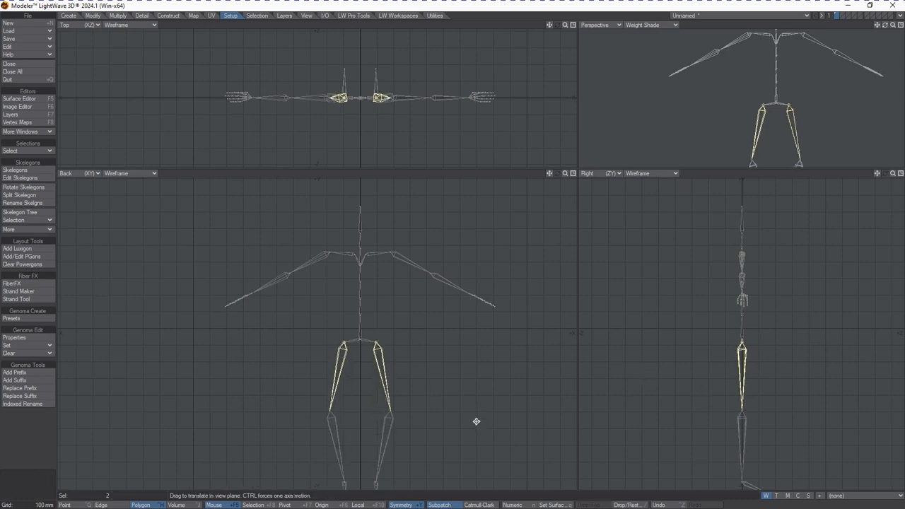
key(slash)
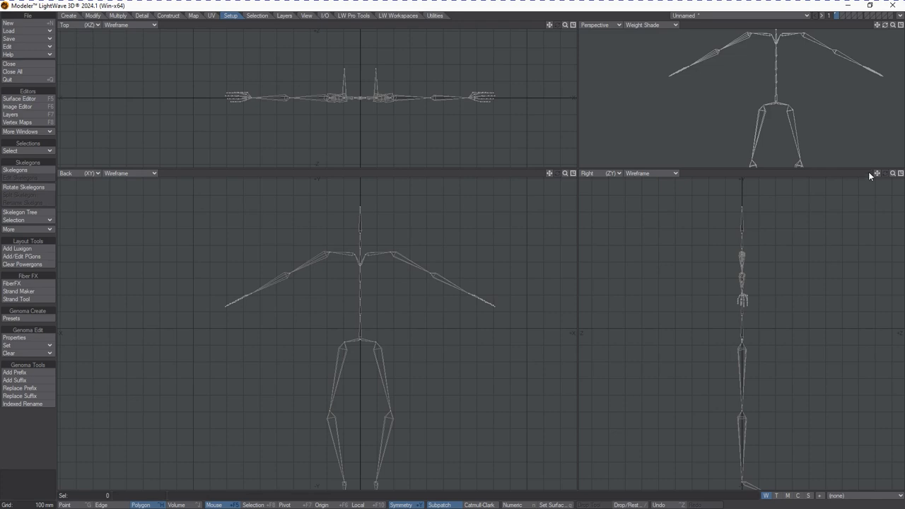
Select the lower leg and foot skelegons and rotate them backward around the knees in the Right view
drag(869, 177, 874, 176)
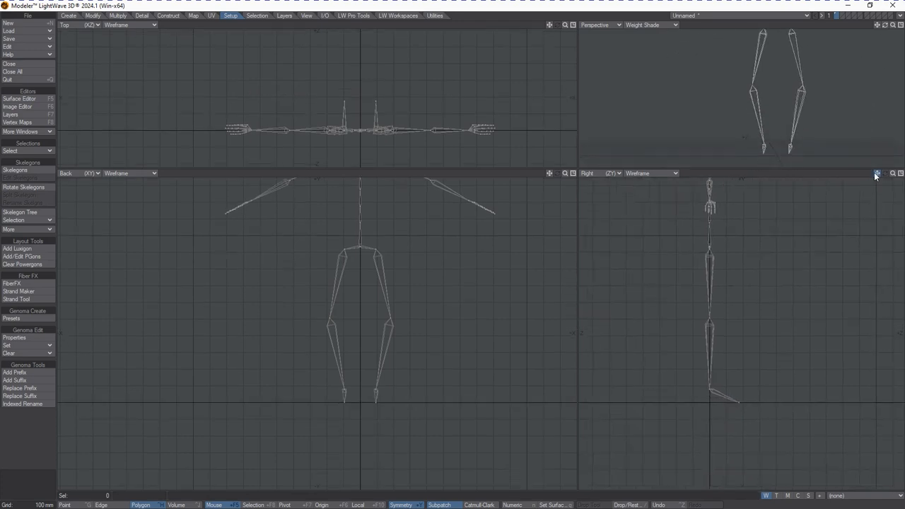
click(710, 333)
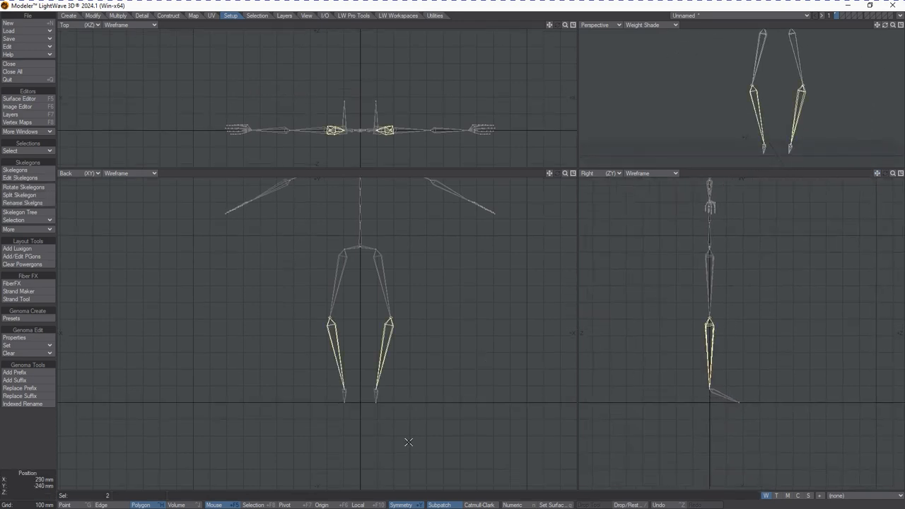
mouse_move(450, 356)
shift+right_down()
mouse_move(410, 353)
mouse_move(525, 419)
shift+right_up()
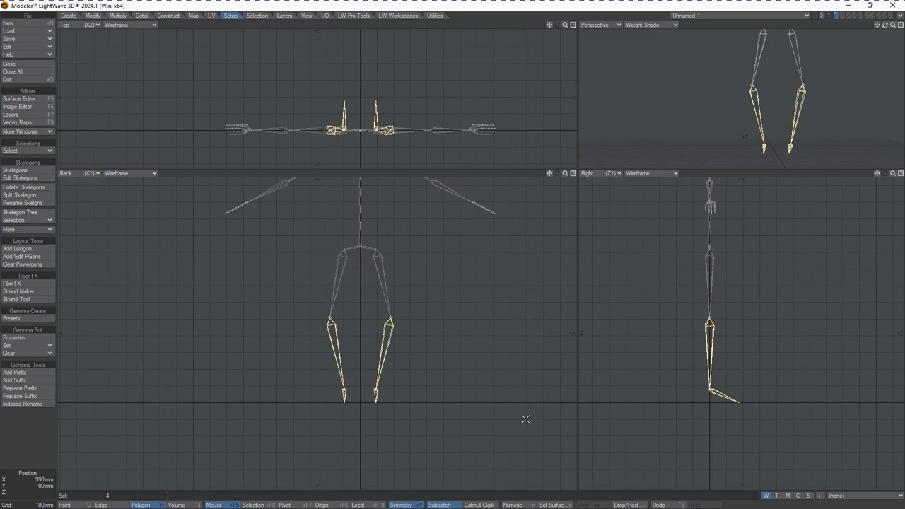
key(y)
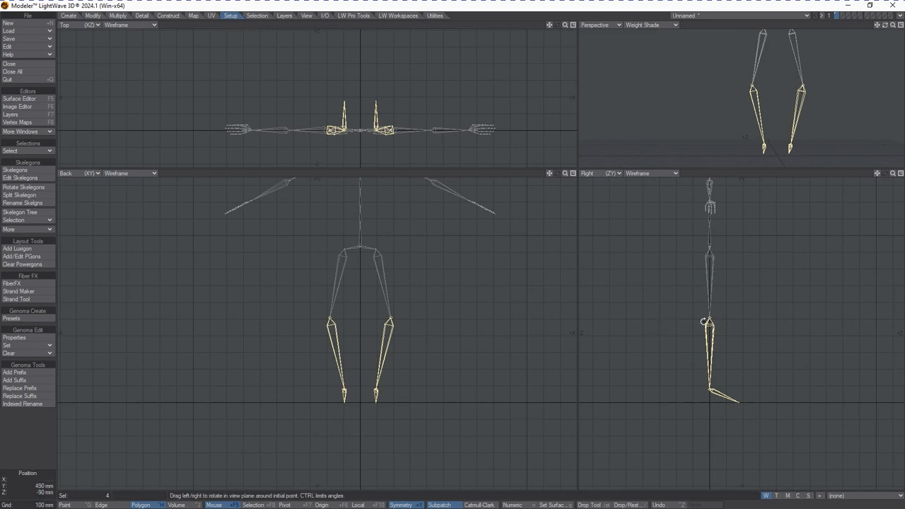
drag(706, 319, 653, 322)
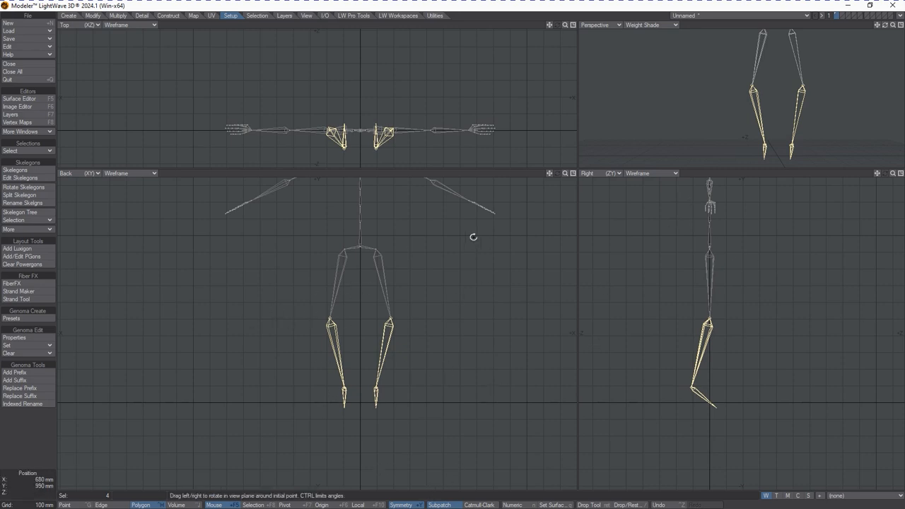
drag(548, 173, 547, 222)
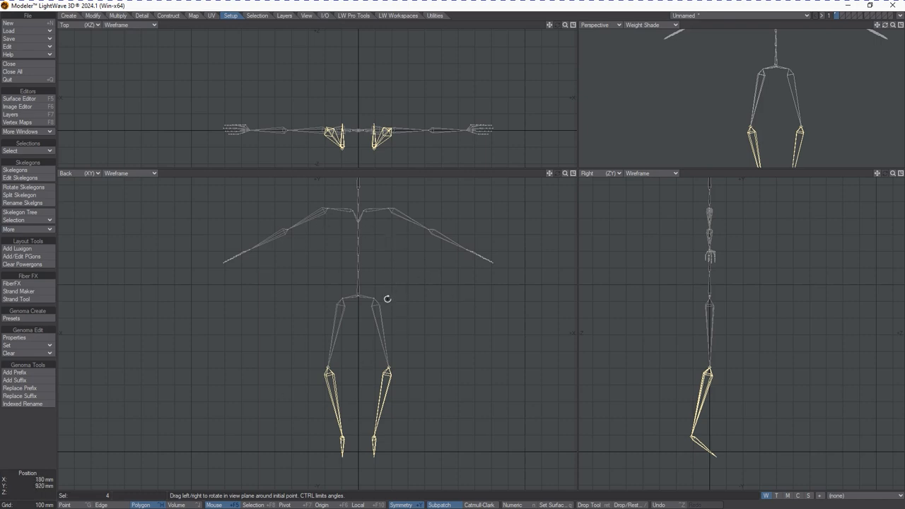
Switch to LightWave Layout and open the MoCap BVH Setup settings
key(alt+Tab)
key(alt+Tab)
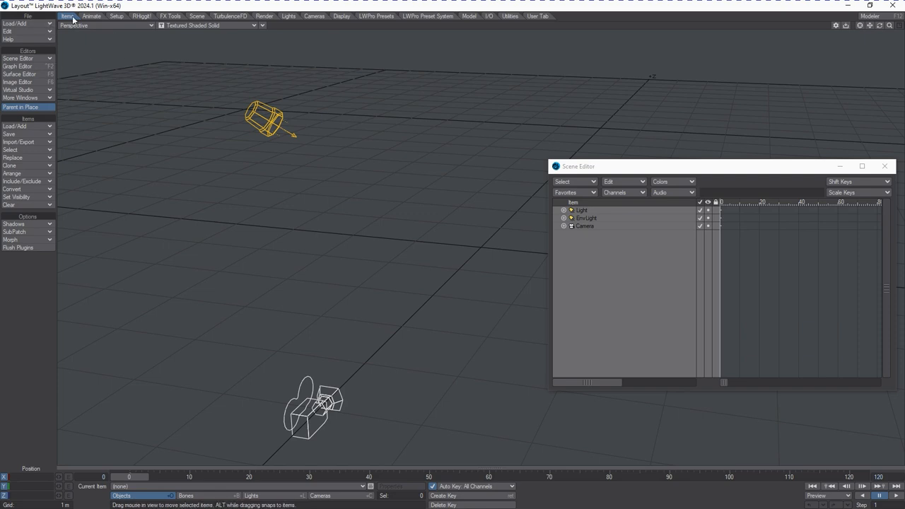
click(16, 26)
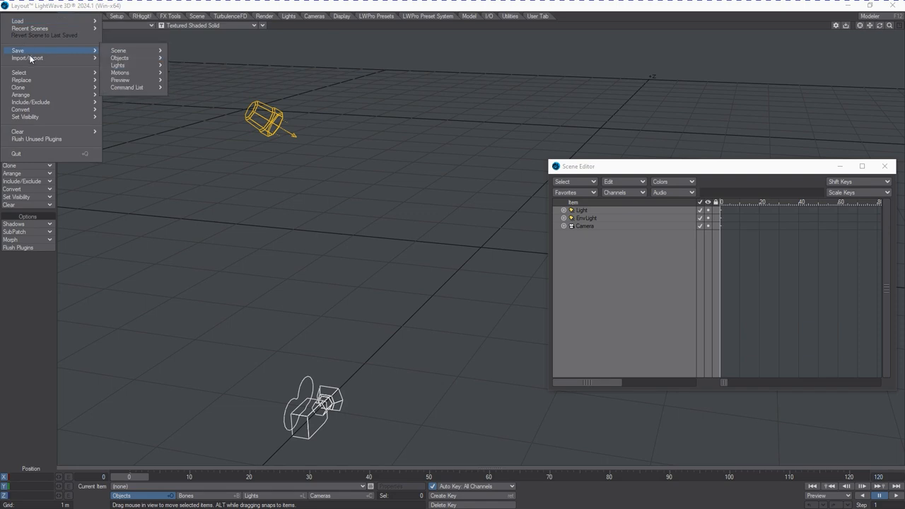
mouse_move(30, 56)
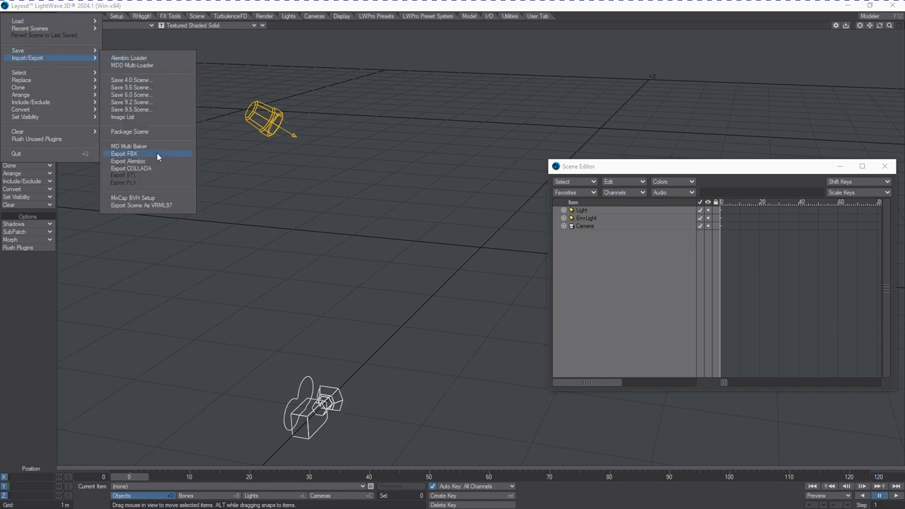
click(145, 199)
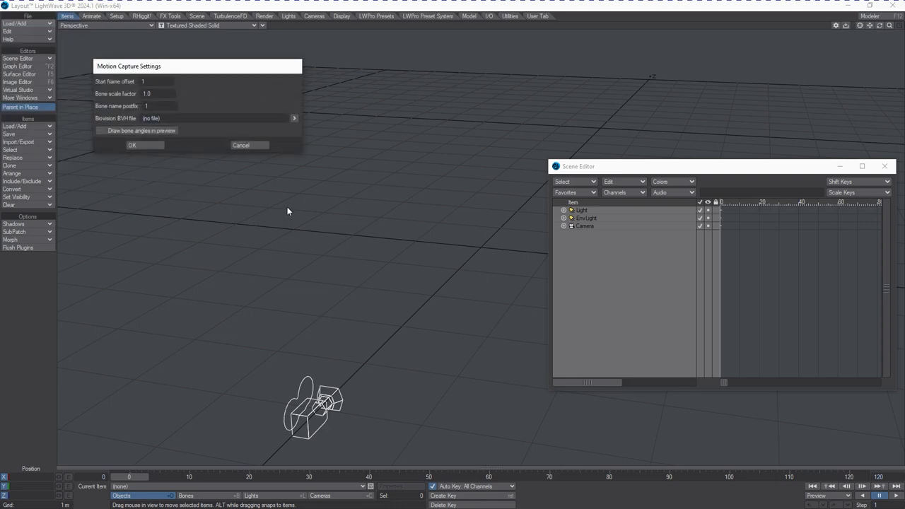
drag(177, 69, 216, 192)
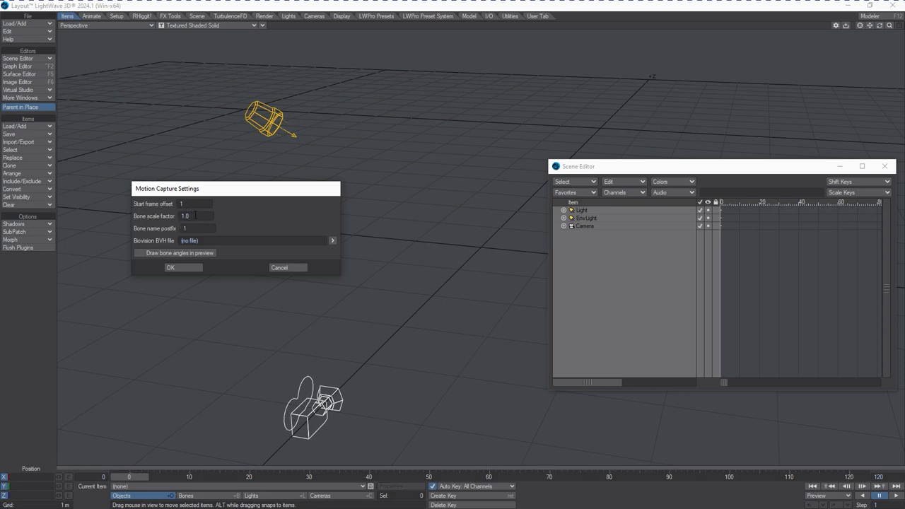
Run the motion capture setup with bone scale factor 0.01 and the file Take_56_2_Char00.bvh
click(199, 215)
text(.01)
click(333, 240)
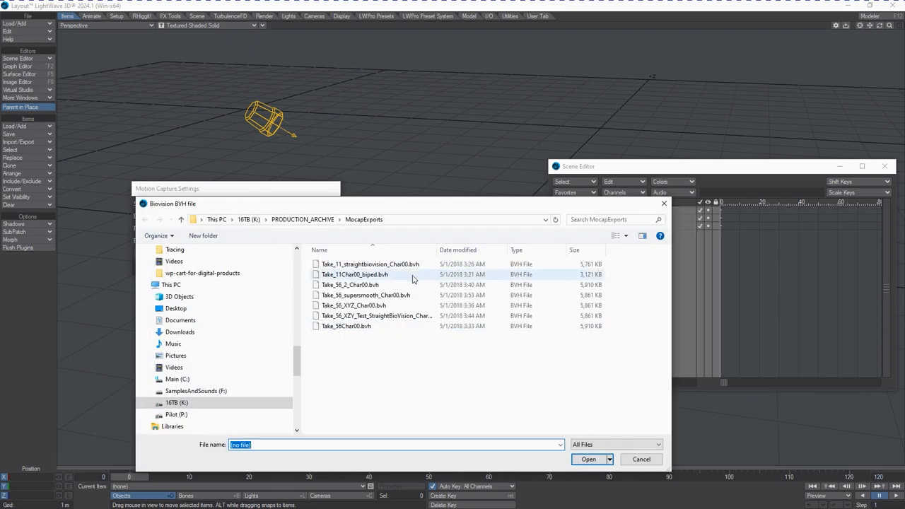
click(366, 285)
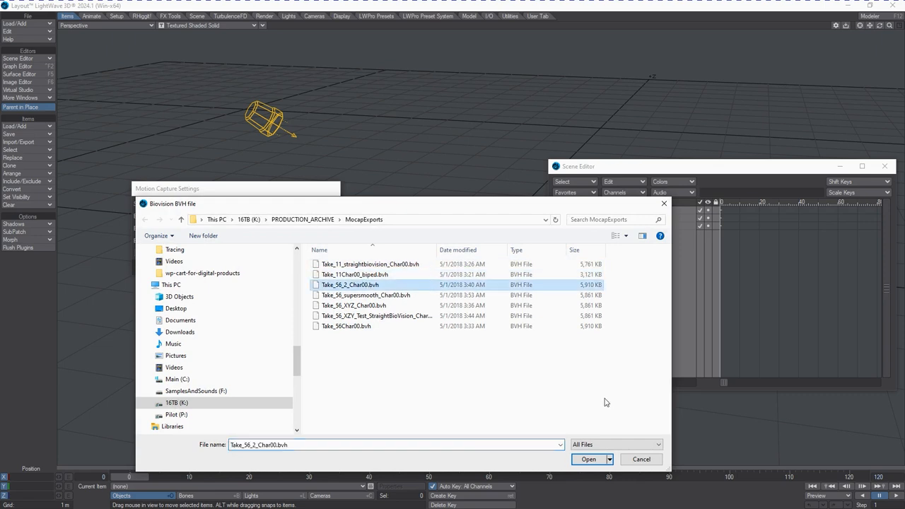
click(587, 460)
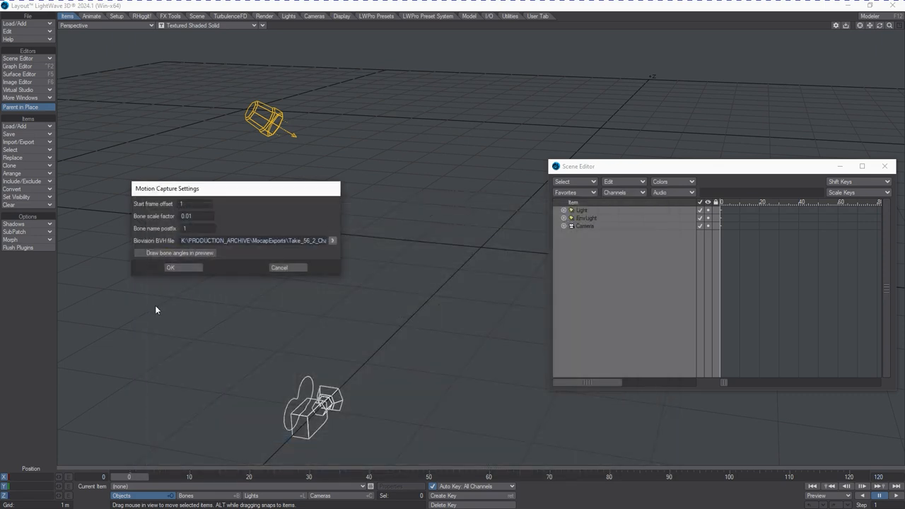
click(181, 268)
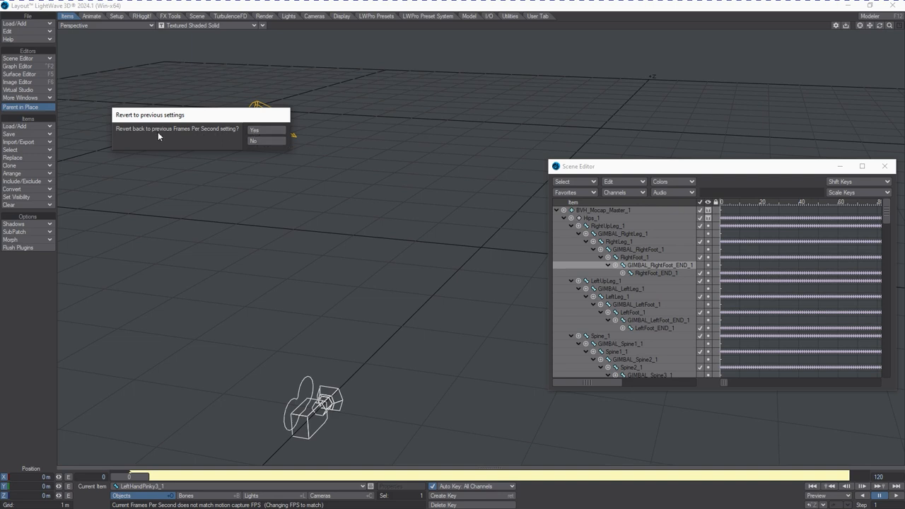
Decline reverting to the previous frames-per-second setting and move the Scene Editor away from the imported skeleton
click(256, 140)
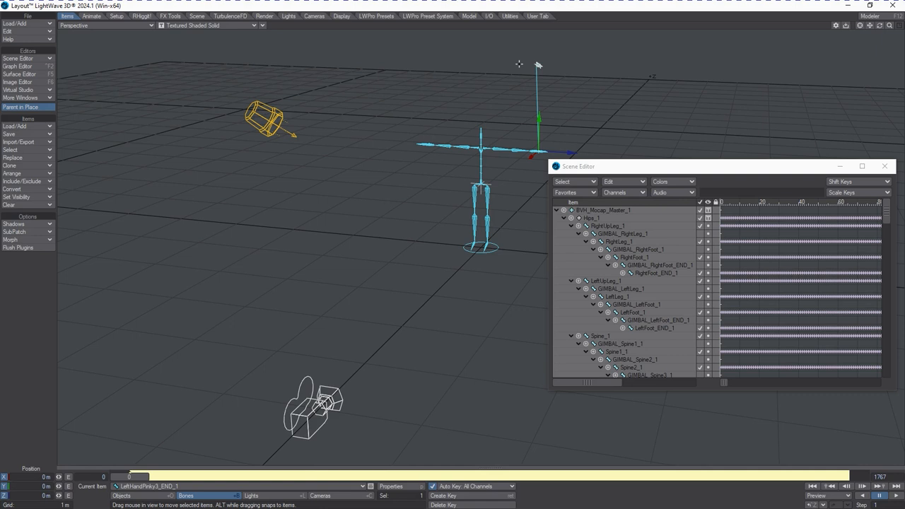
drag(644, 167, 357, 205)
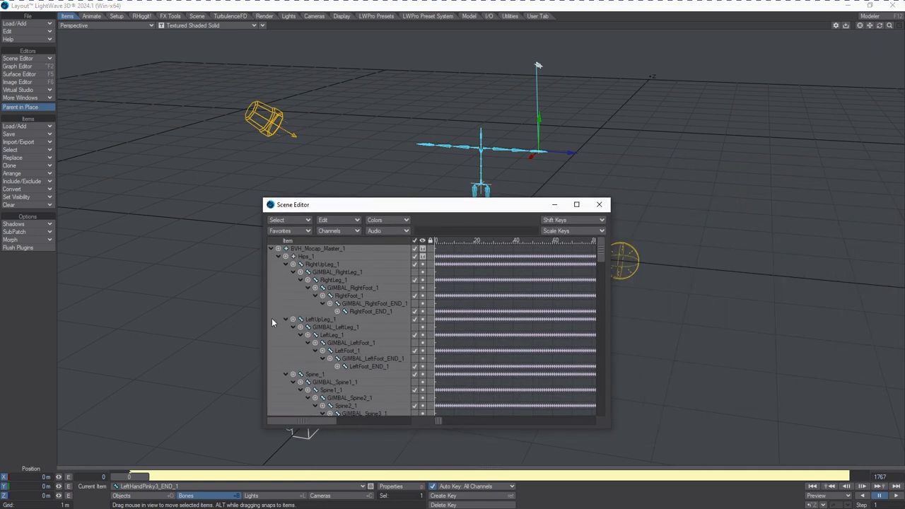
click(311, 248)
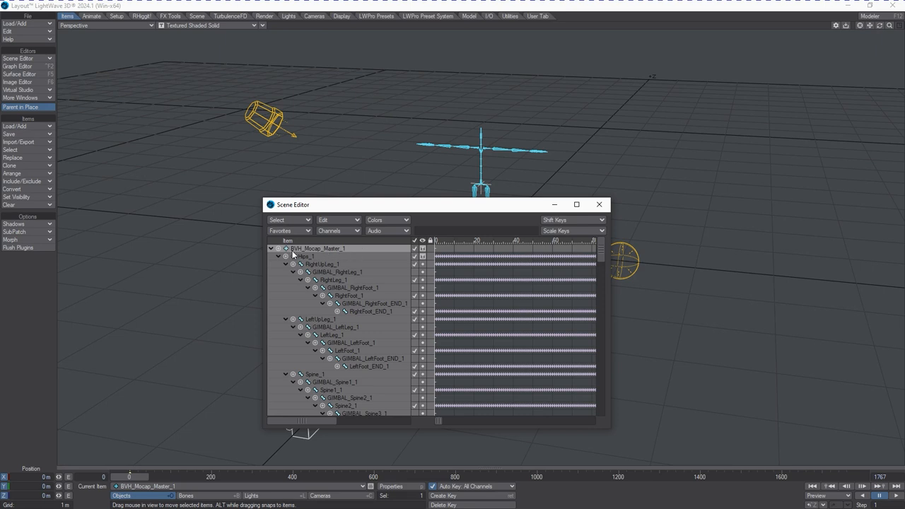
click(347, 272)
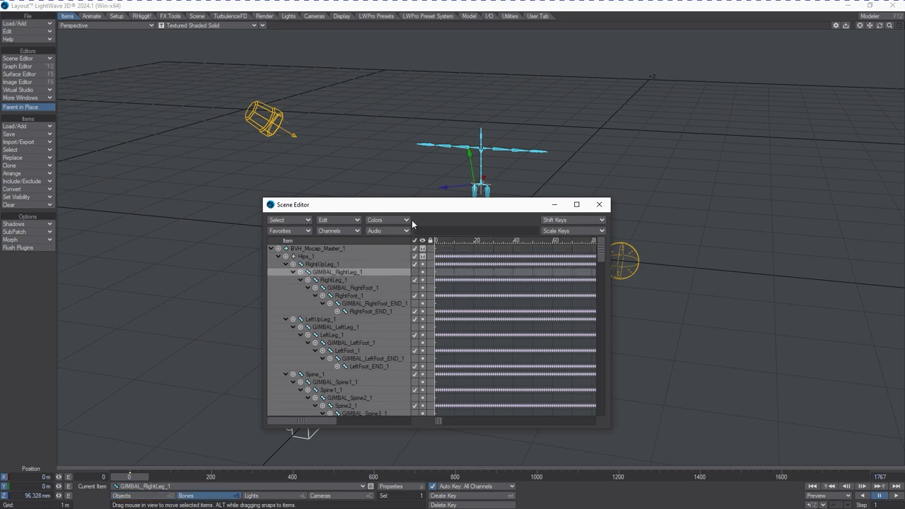
drag(416, 211, 349, 214)
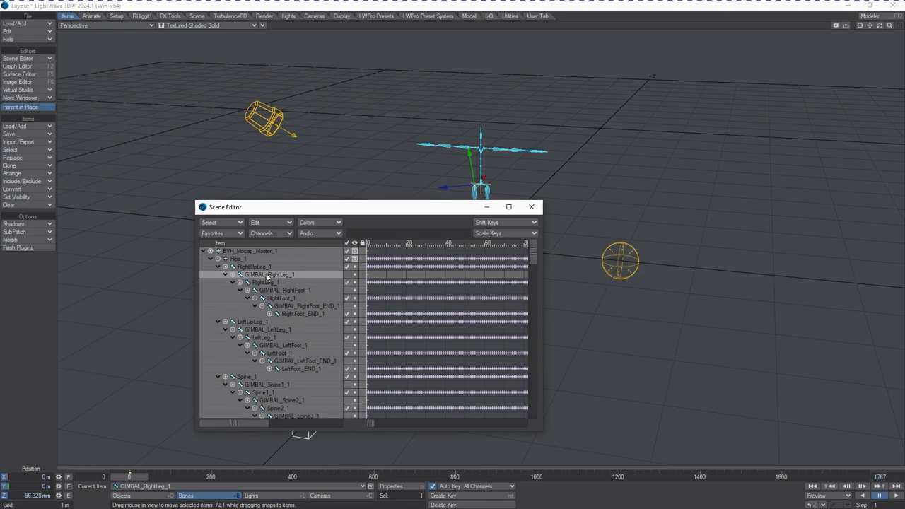
drag(374, 212, 290, 226)
mouse_move(888, 27)
mouse_down()
mouse_move(876, 26)
mouse_move(883, 29)
mouse_up()
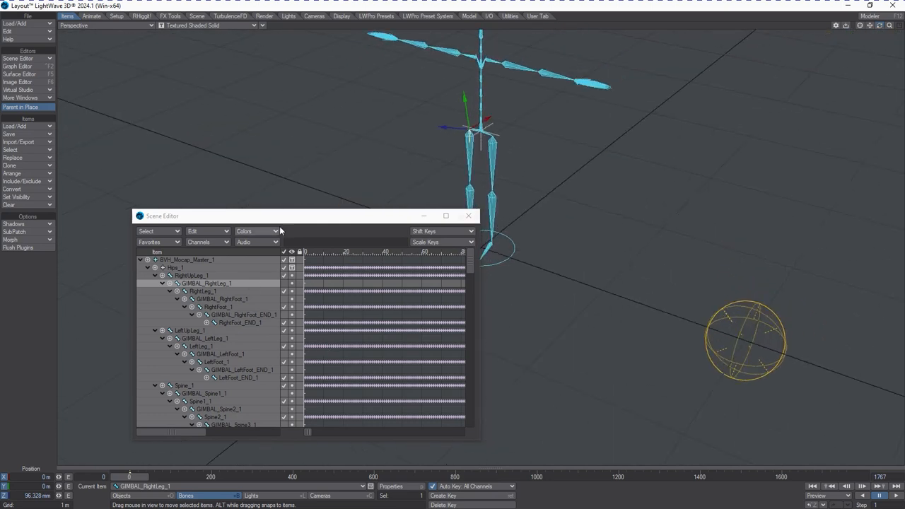
Examine the right leg's bones and GIMBAL bones, from RightUpLeg_1 to RightFoot_END_1, and the rest of the hierarchy in the Scene Editor
click(194, 276)
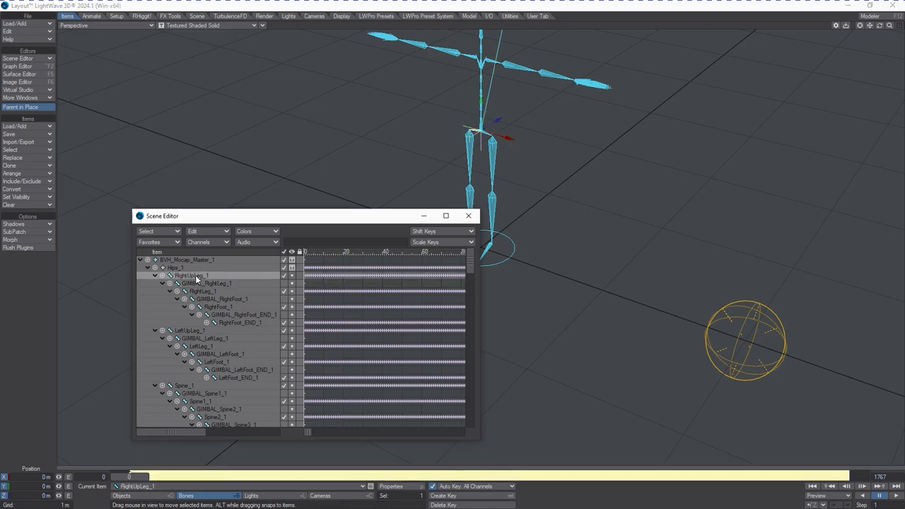
click(219, 299)
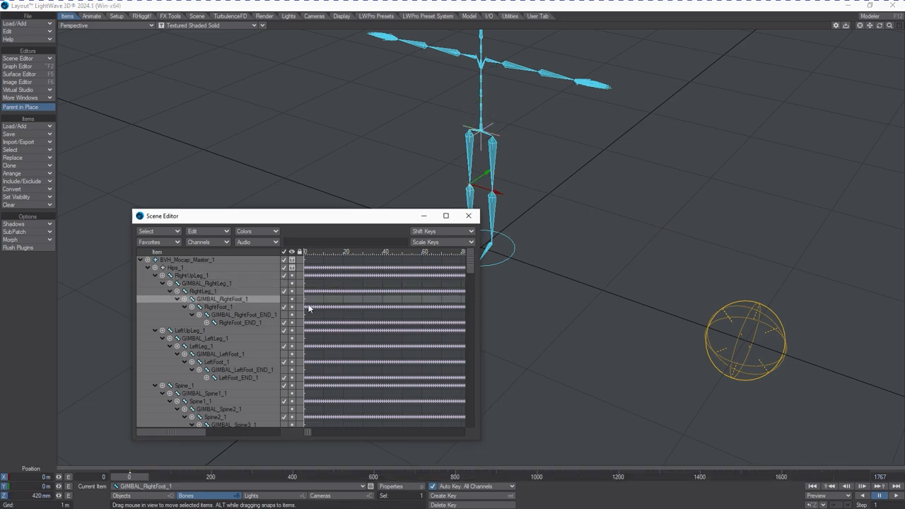
click(234, 323)
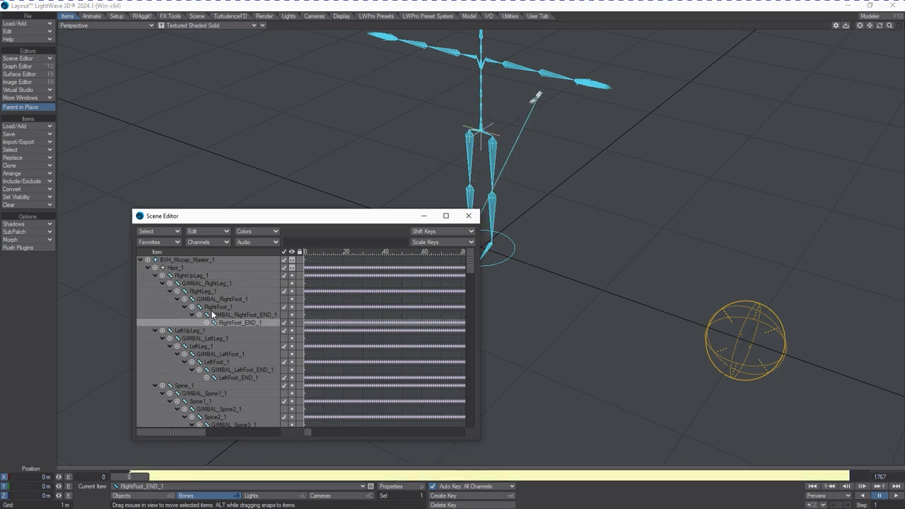
click(265, 315)
scroll(242, 354, down, 2)
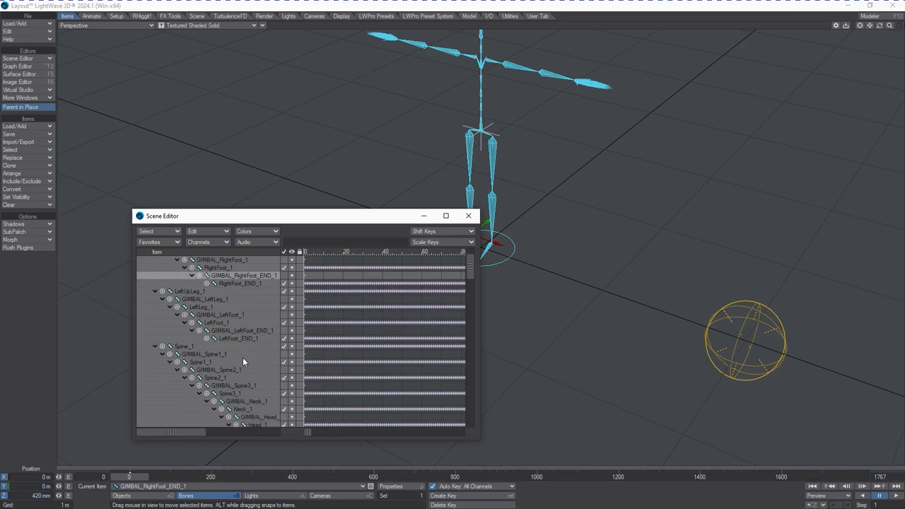
scroll(244, 360, down, 6)
scroll(245, 372, down, 3)
drag(193, 433, 370, 227)
drag(472, 371, 464, 251)
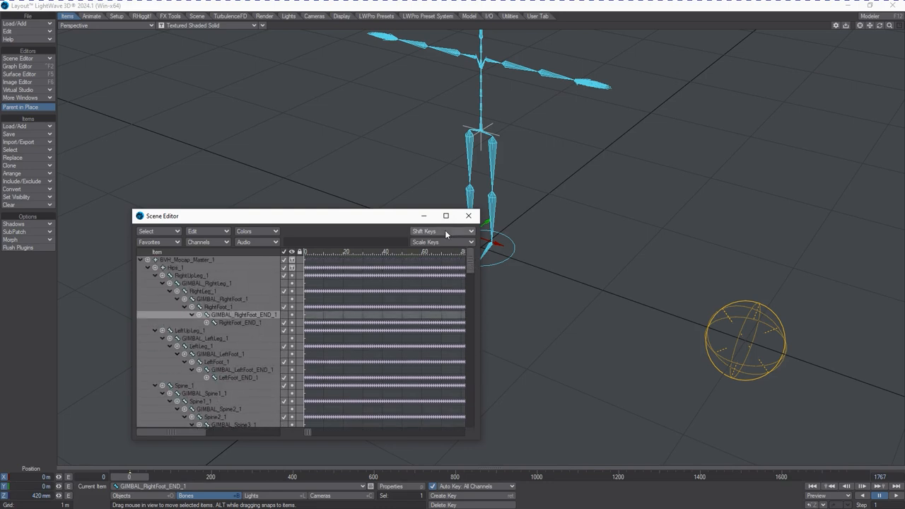
Move the Scene Editor clear of the skeleton's feet and inspect the rig's pose at frame 0
drag(384, 218, 327, 220)
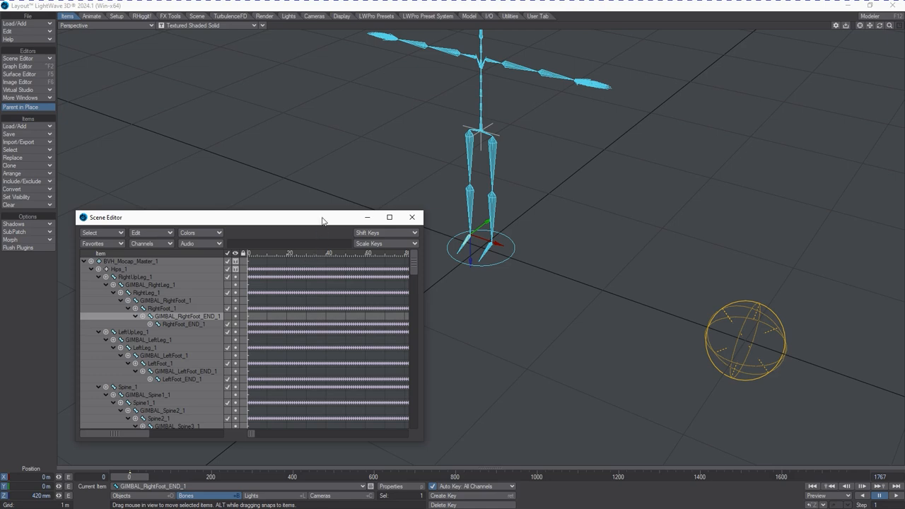
drag(323, 222, 311, 220)
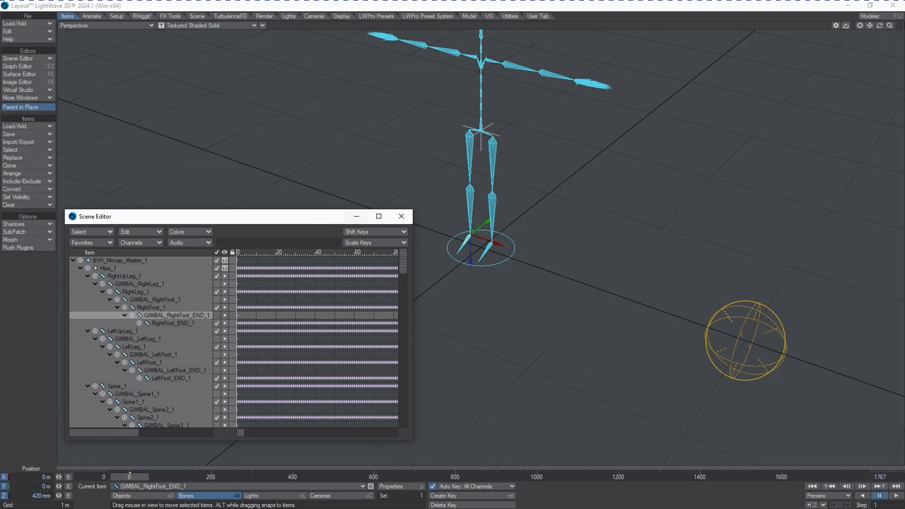
drag(146, 484, 115, 477)
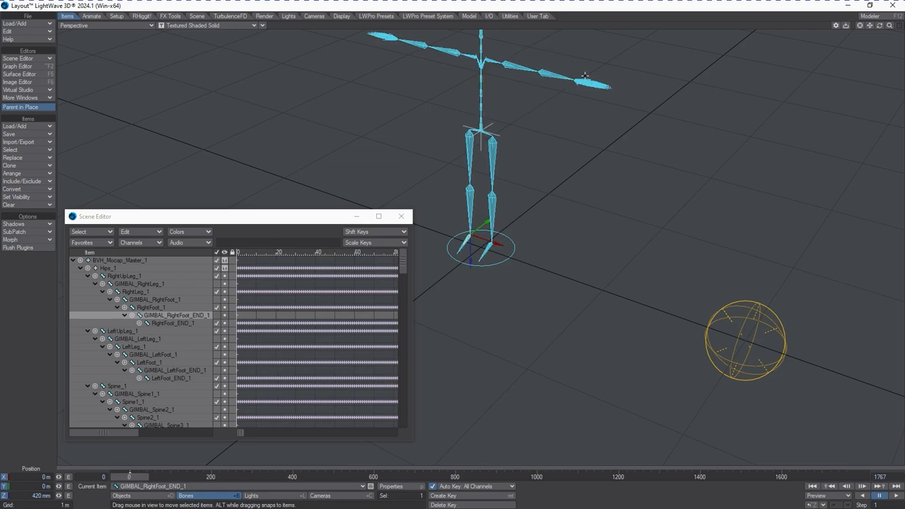
drag(880, 27, 131, 382)
mouse_move(128, 477)
mouse_down()
mouse_move(137, 478)
mouse_move(129, 479)
mouse_up()
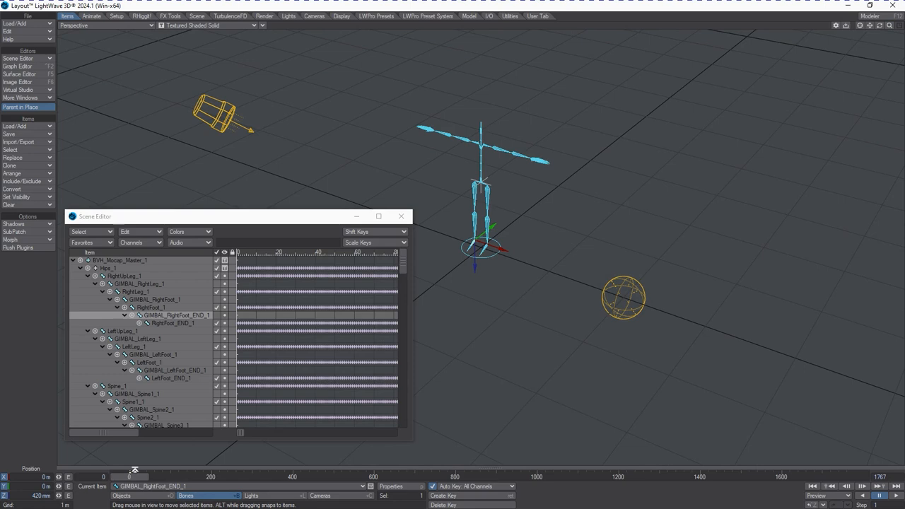
click(134, 471)
drag(134, 471, 129, 473)
Clear the whole scene without saving the scene or its objects
click(41, 27)
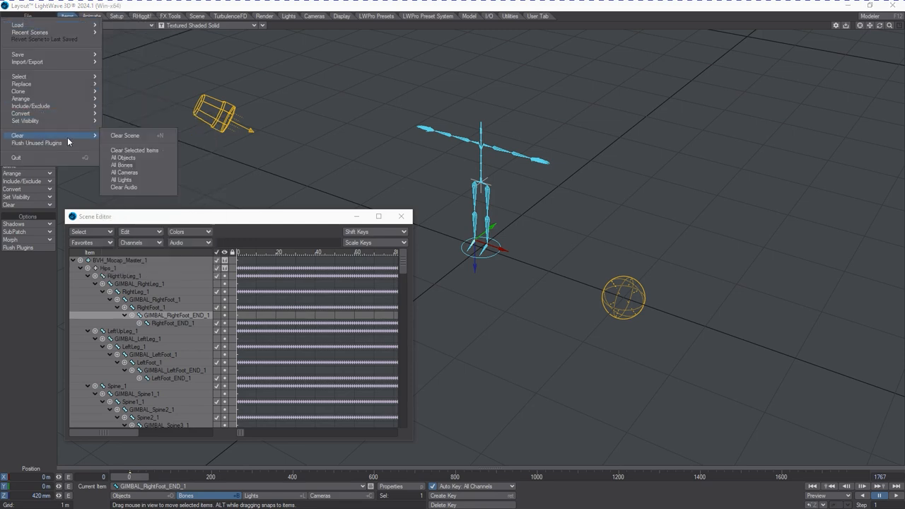
click(123, 135)
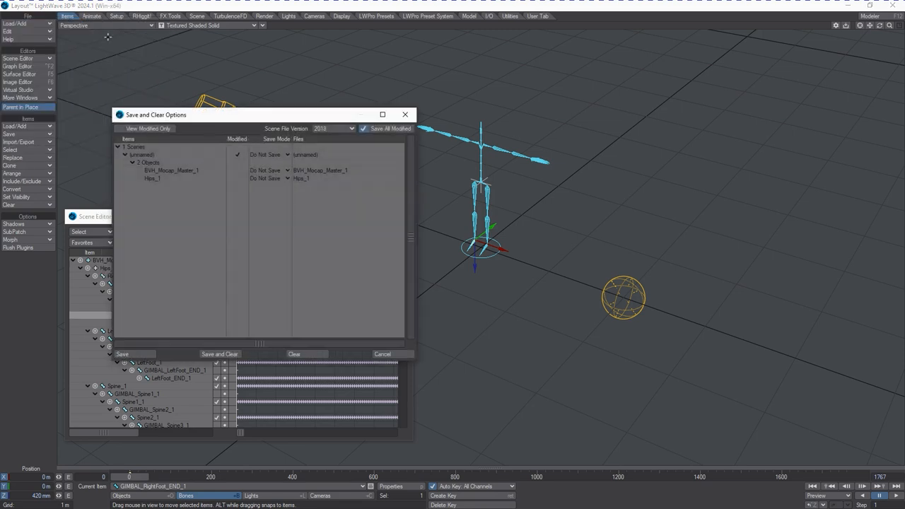
click(309, 354)
Open the MoCap BVH Setup settings and set the bone scale factor to 0.01
click(28, 24)
mouse_move(138, 23)
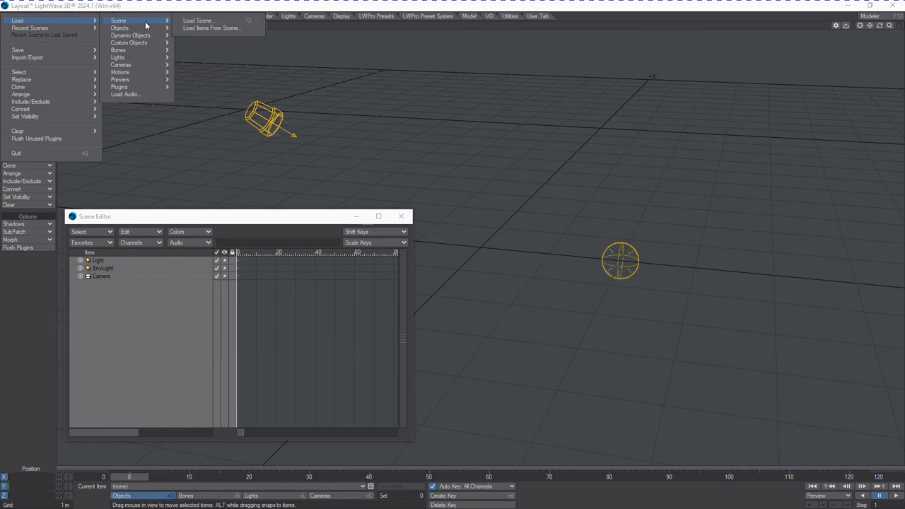
mouse_move(40, 58)
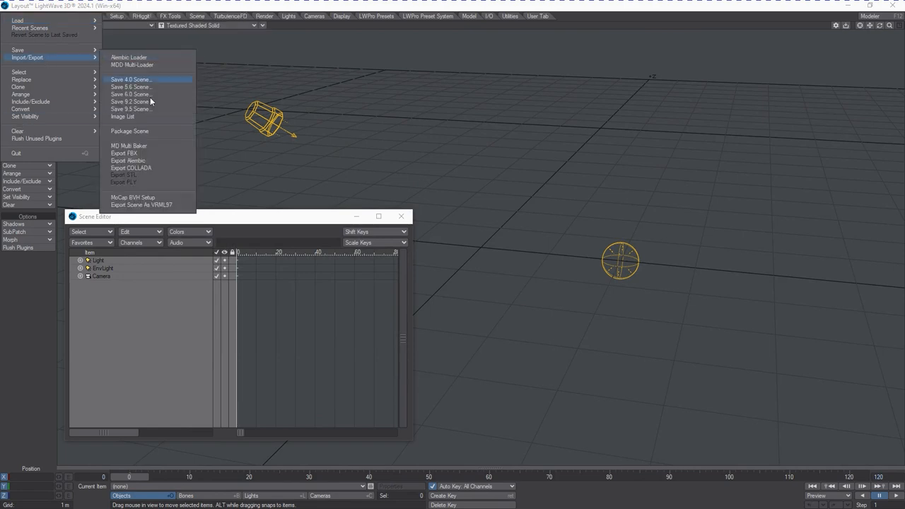
click(155, 198)
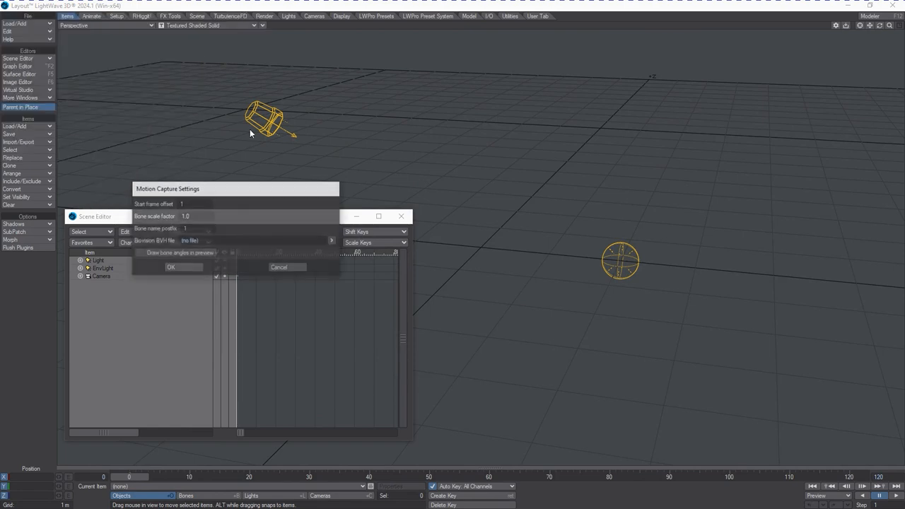
click(187, 216)
text(01)
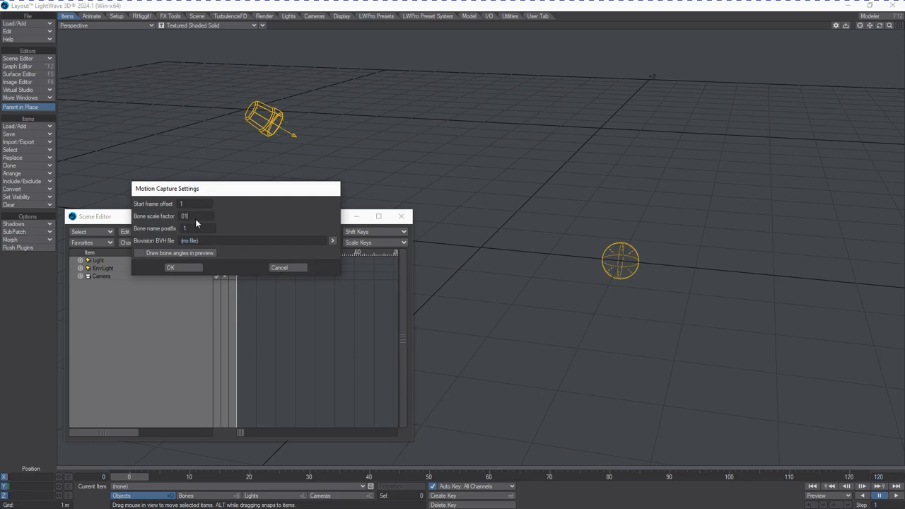
click(202, 204)
text(0)
click(168, 218)
text(.0)
Run the motion capture setup with Take_11Char00_biped.bvh and decline reverting to the previous frames-per-second setting
click(331, 241)
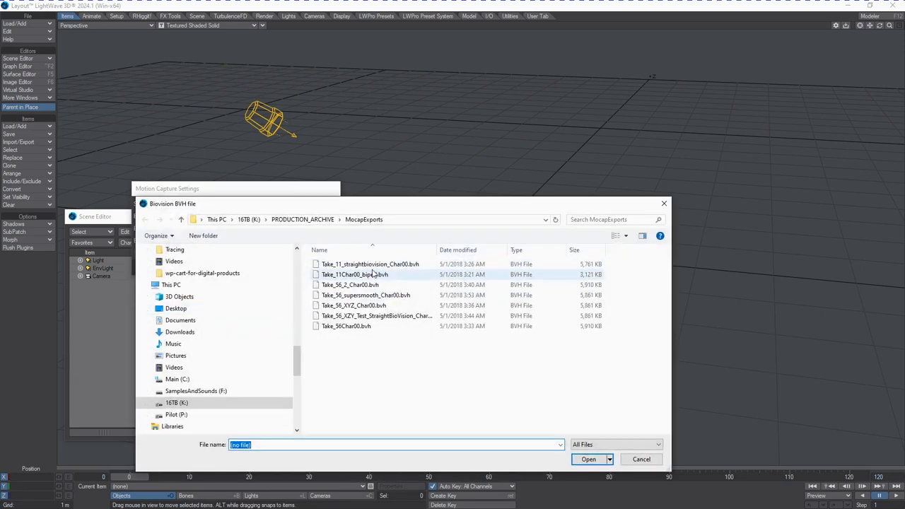
click(374, 274)
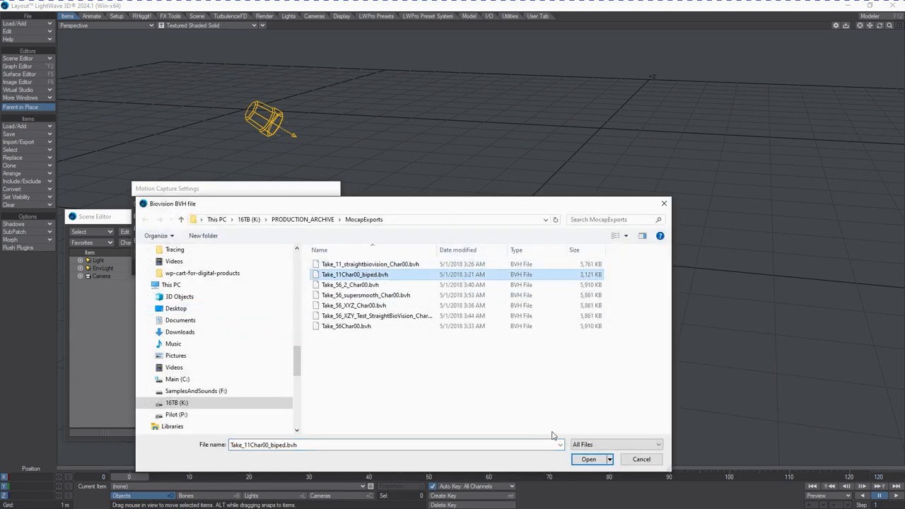
click(587, 459)
click(193, 270)
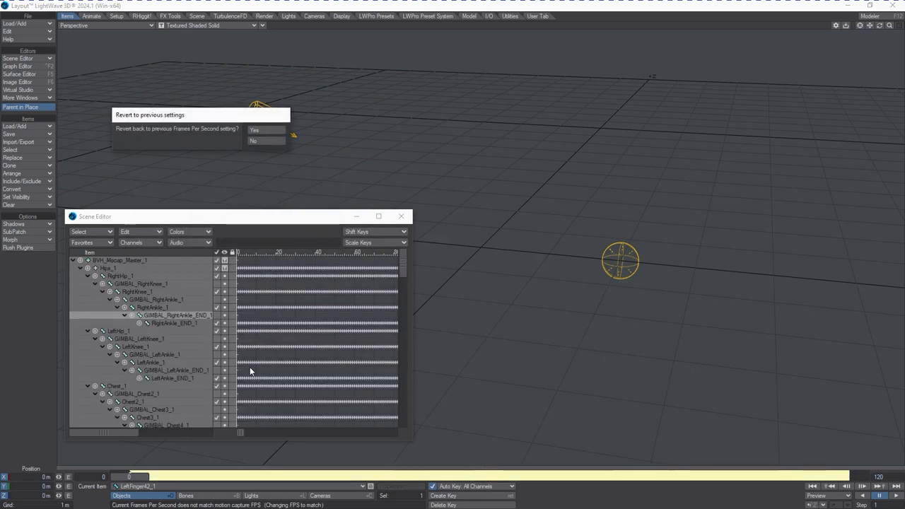
click(272, 143)
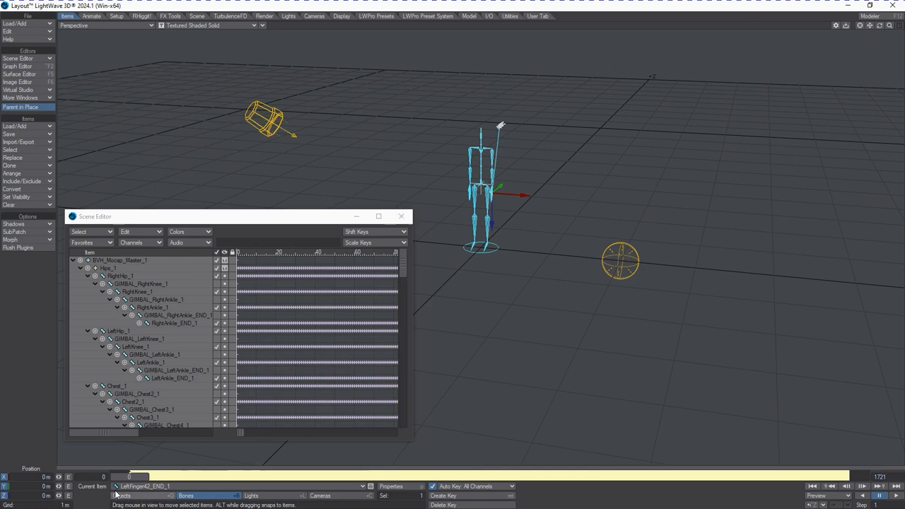
Select Hips_1 in the hierarchy and compare the skeleton's pose at frame 0 with frame 1
mouse_move(128, 480)
mouse_down()
mouse_move(382, 480)
mouse_move(131, 480)
mouse_up()
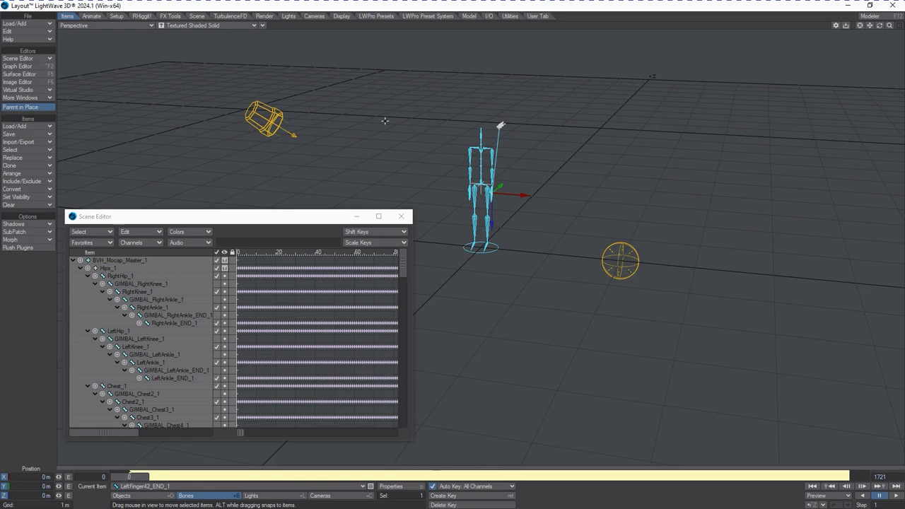
key(Right)
click(122, 480)
click(117, 261)
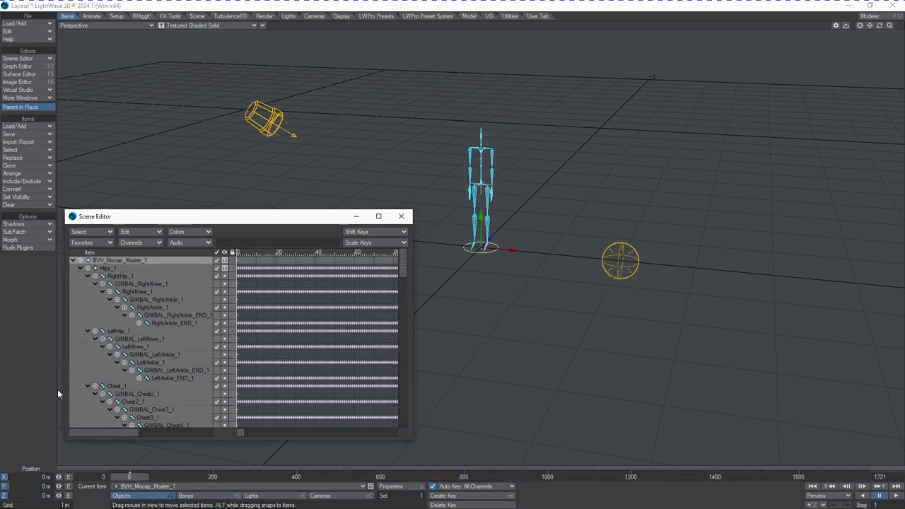
click(103, 269)
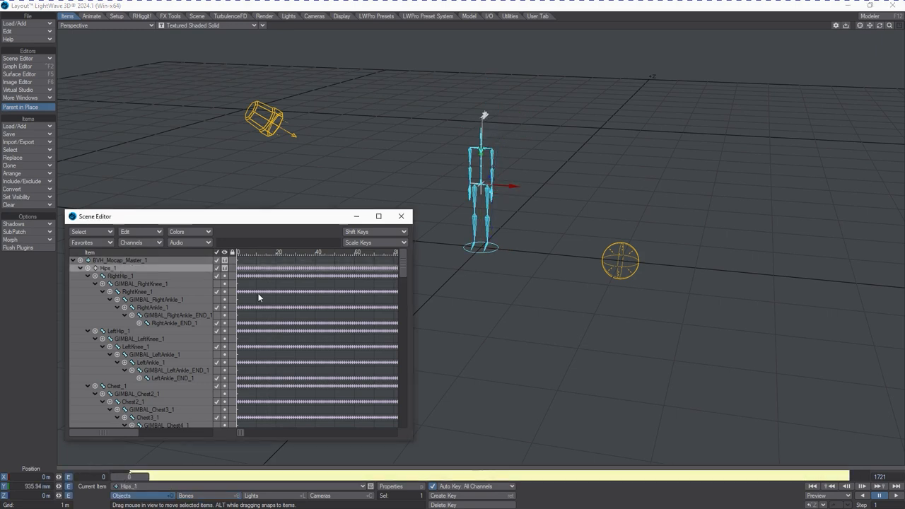
key(Right)
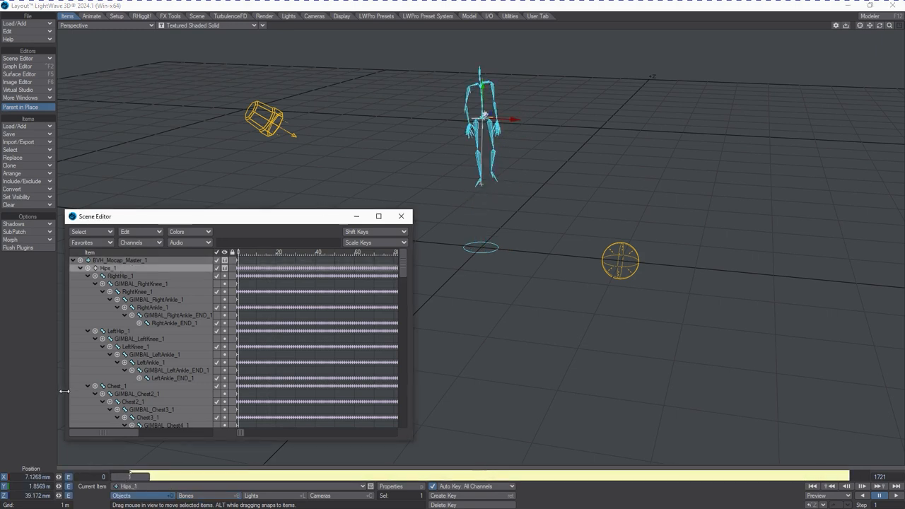
Return to frame 0, play the captured motion from there, and pause it partway through
mouse_move(880, 28)
mouse_down()
mouse_move(888, 27)
mouse_move(873, 31)
mouse_move(881, 28)
mouse_up()
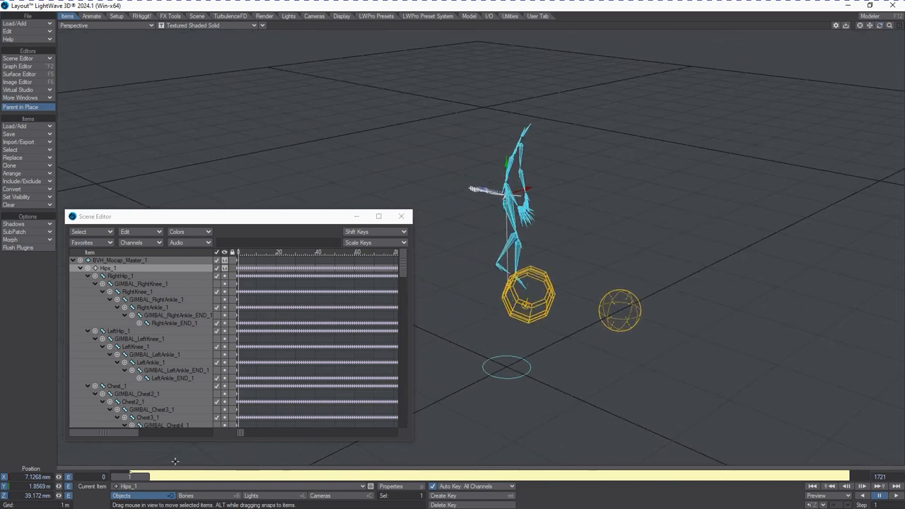
click(133, 478)
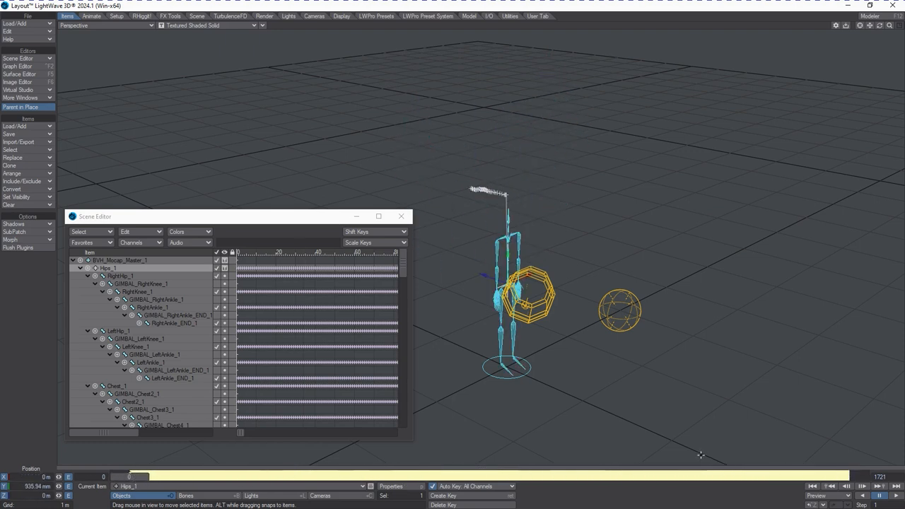
click(893, 495)
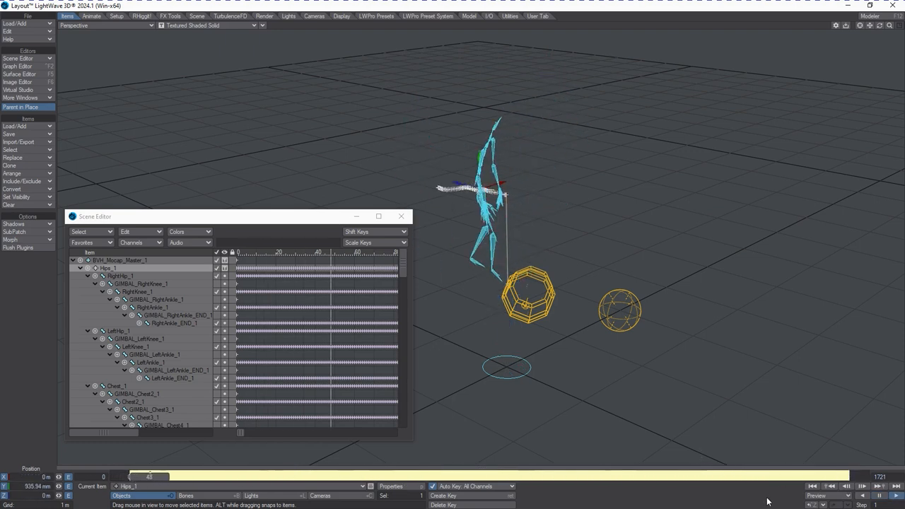
click(880, 497)
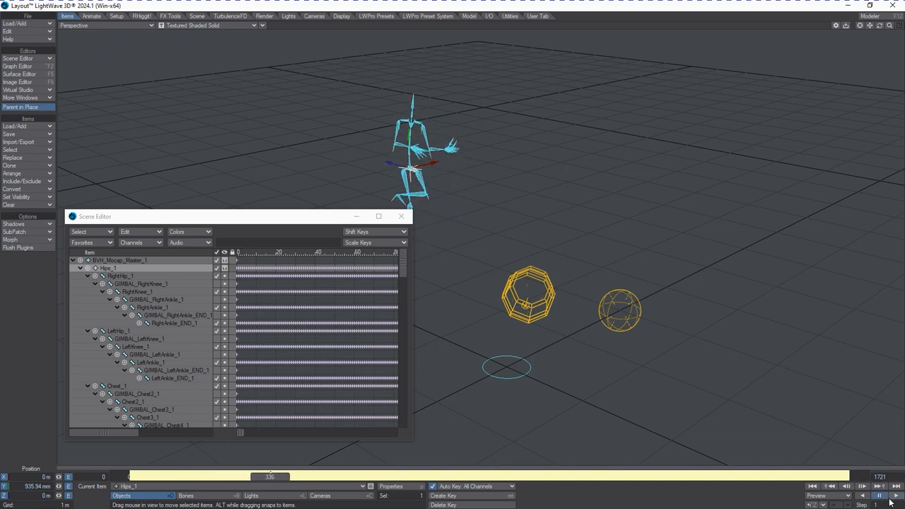